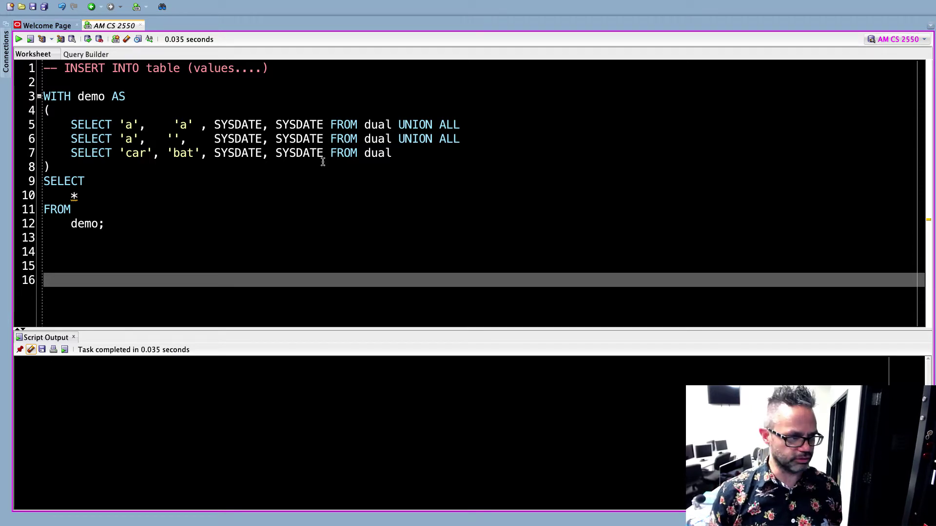
Run only lines 5–7, returning the a/a, a/blank and car/bat rows with dates
click(113, 167)
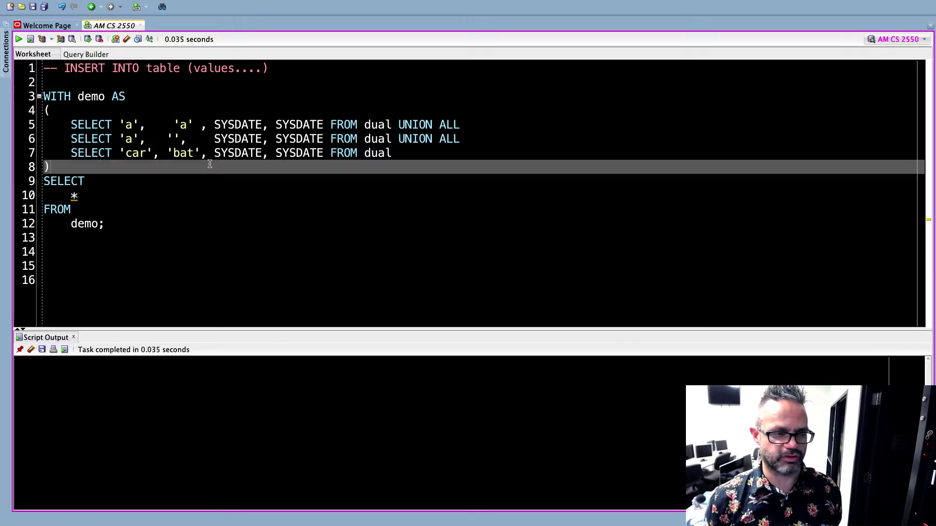
click(400, 156)
drag(395, 153, 47, 125)
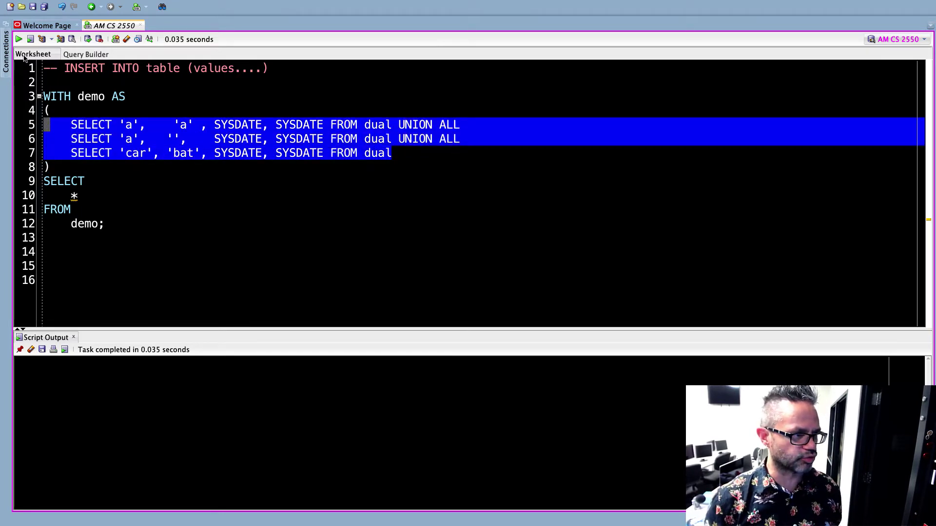
click(19, 40)
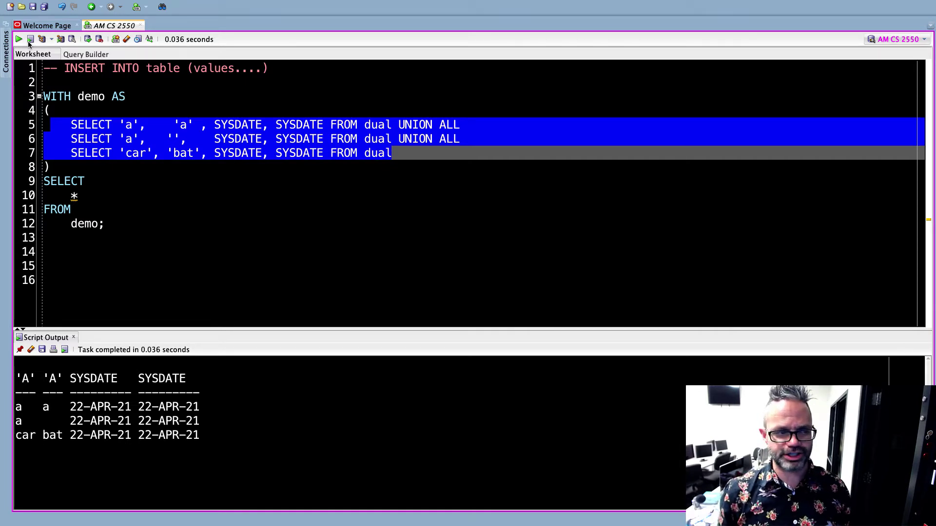
click(71, 143)
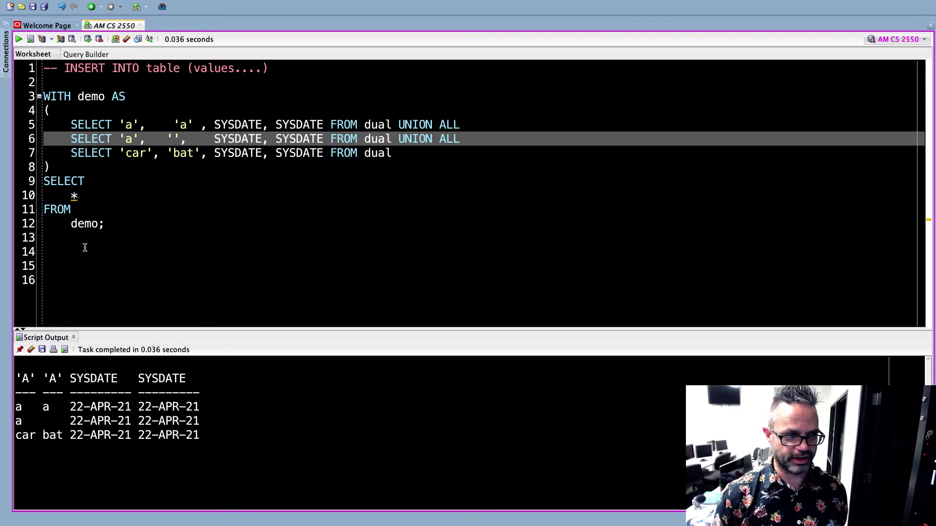
Run the full WITH demo query on lines 3–13, getting ORA-00918 column ambiguously defined
drag(73, 238, 38, 98)
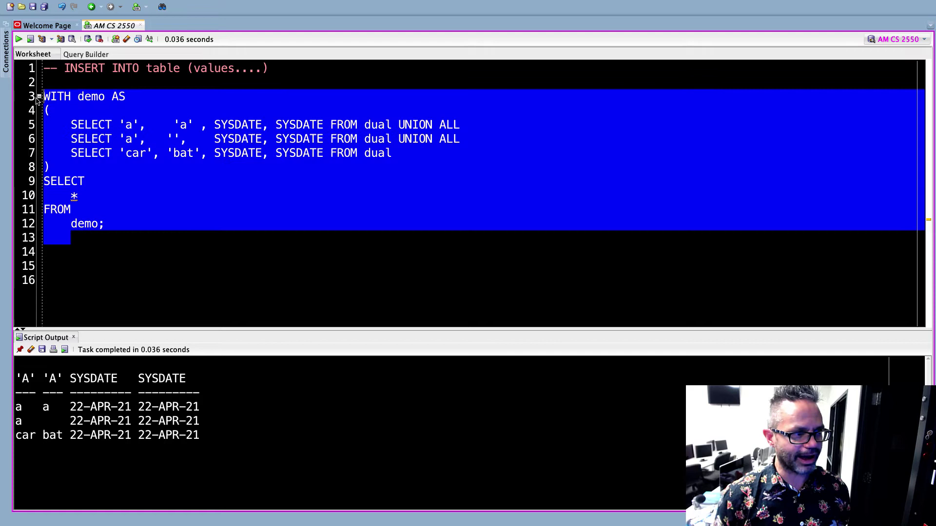
key(ctrl+Return)
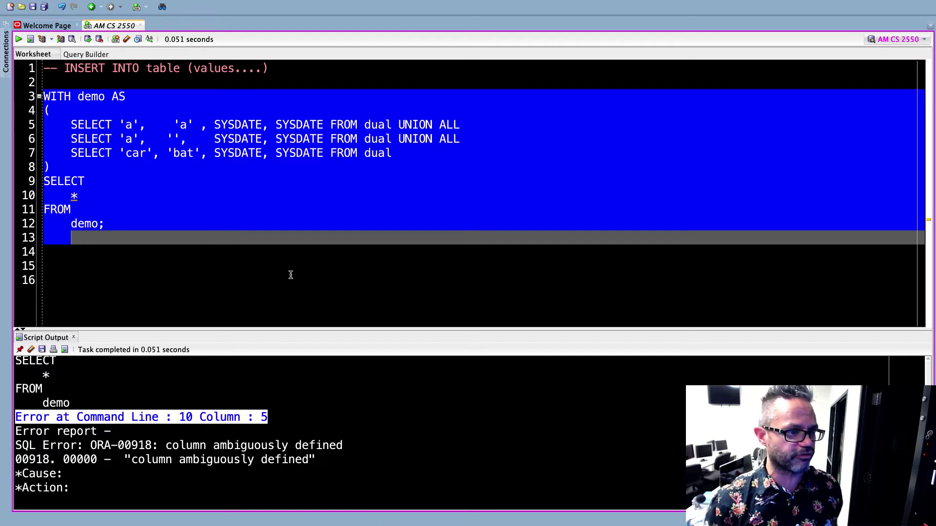
click(426, 165)
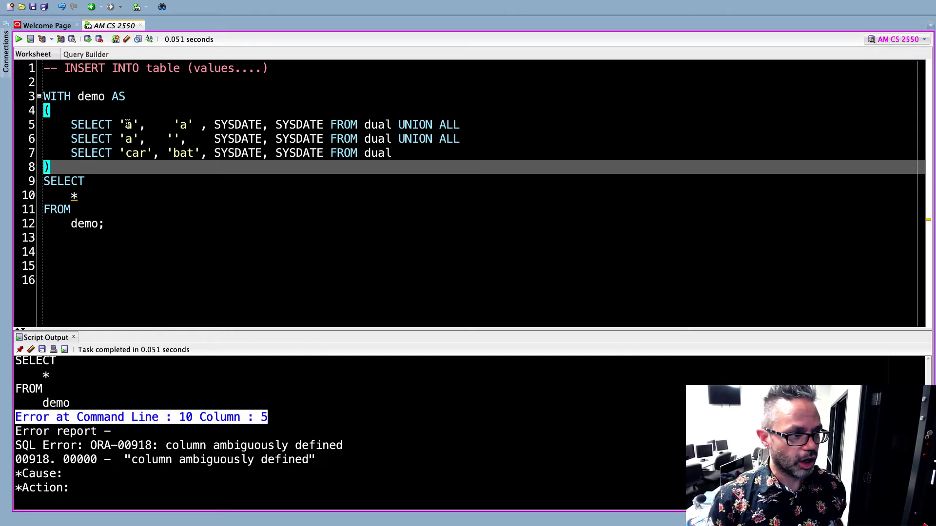
Edit line 5 to select 'a1', 'a2', SYSDATE + 2 and SYSDATE - .032
click(128, 124)
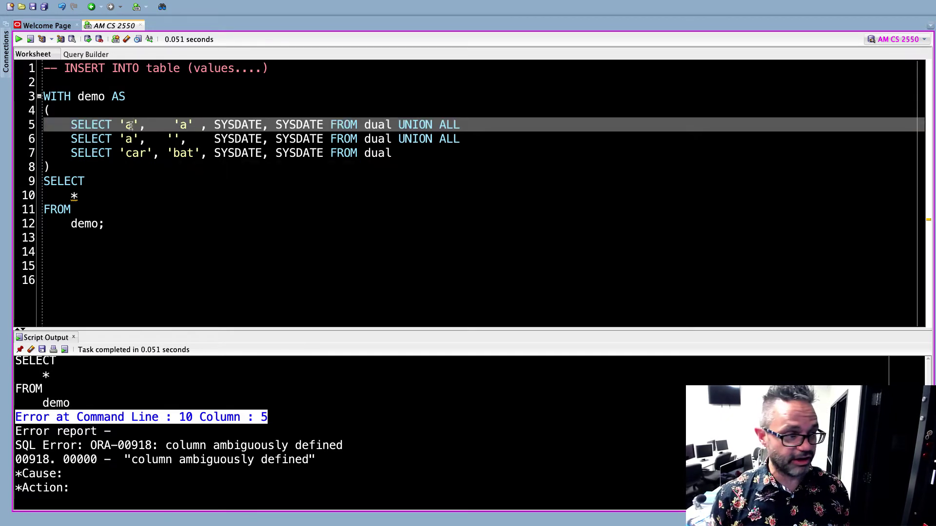
text(1)
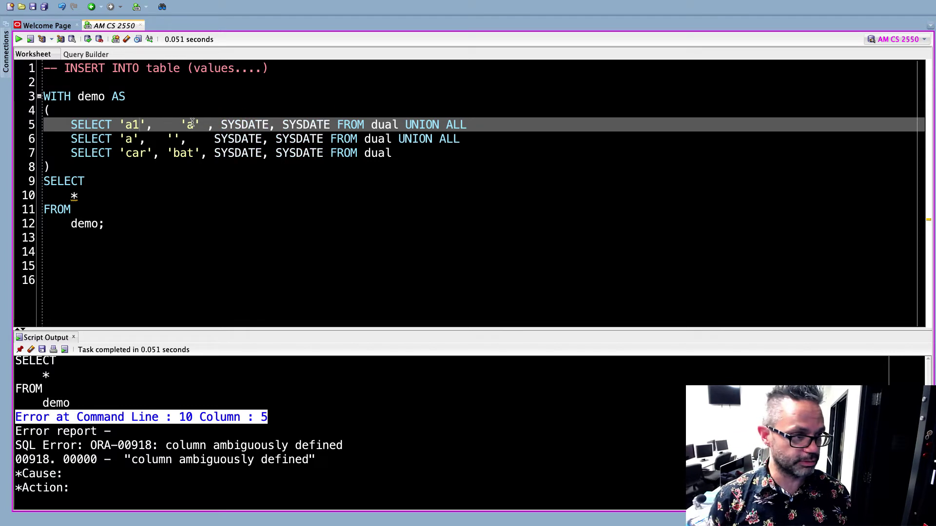
click(195, 125)
text(2)
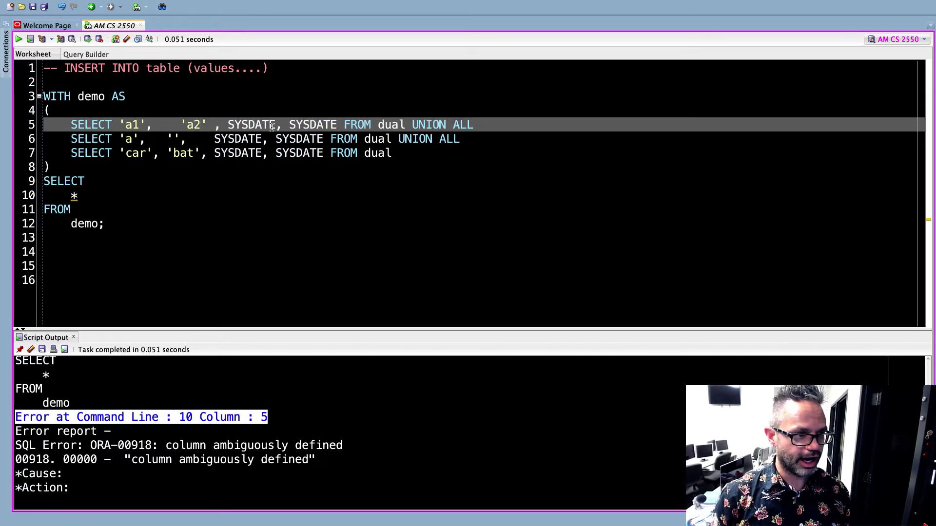
click(275, 126)
text(, )
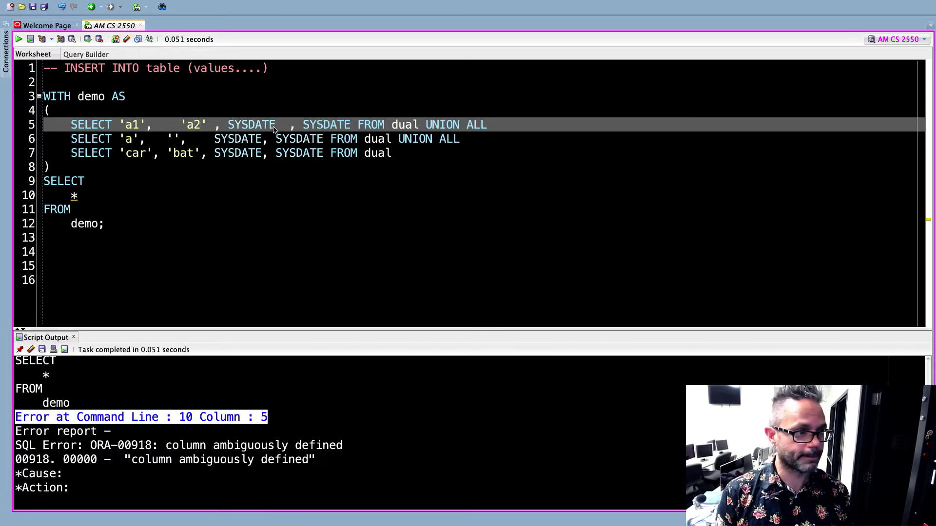
text(+ 2)
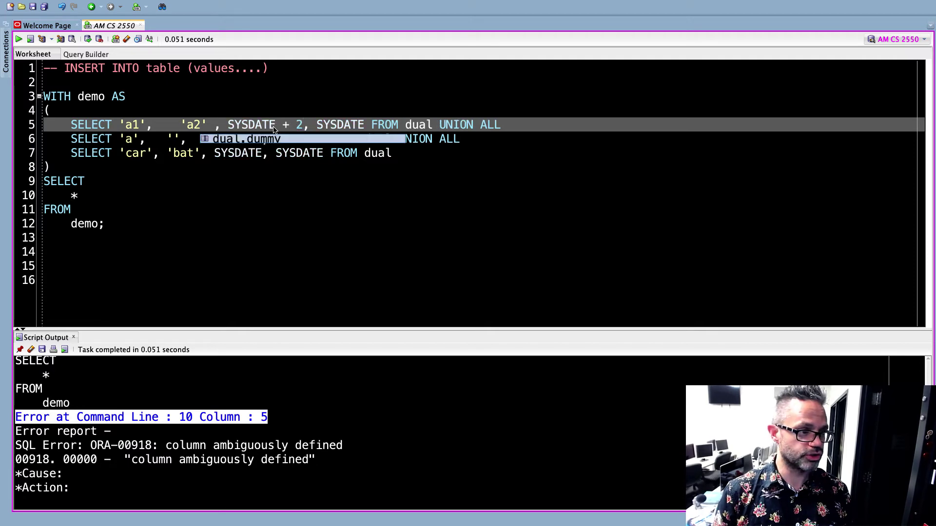
click(364, 124)
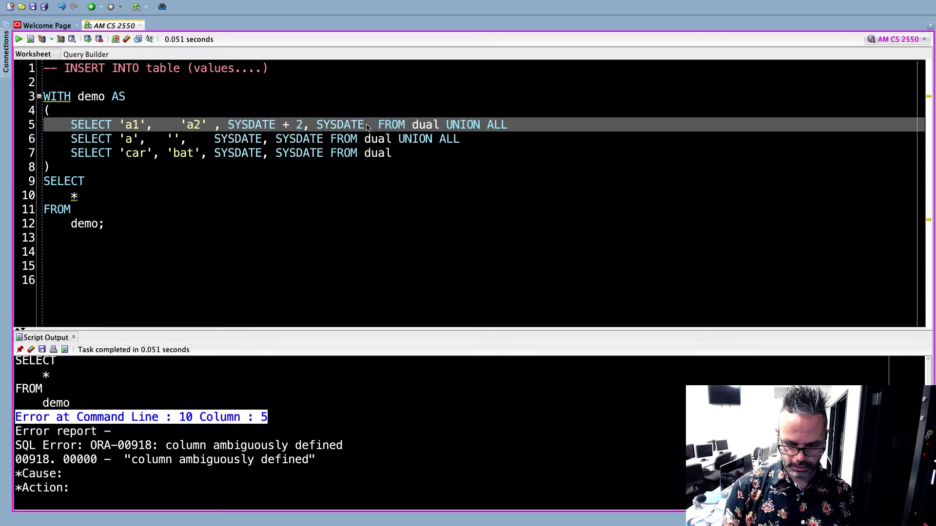
text(- .032)
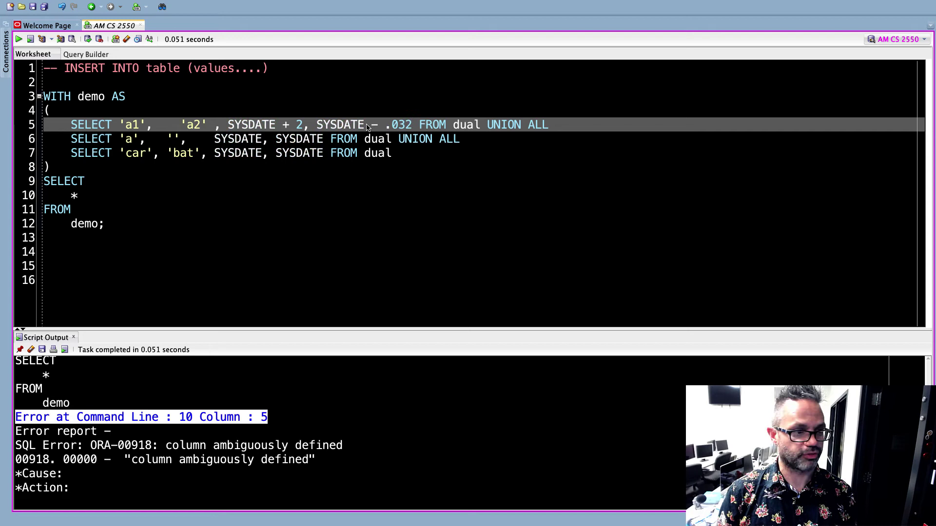
click(399, 284)
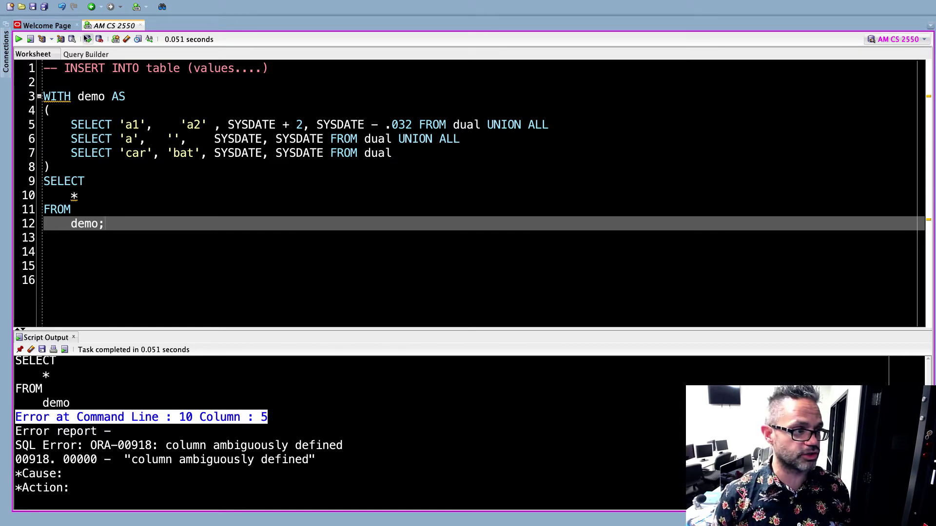
Run the edited query showing a1/a2 rows, then undo line 5 back to 'a', 'a', SYSDATE, SYSDATE
click(32, 40)
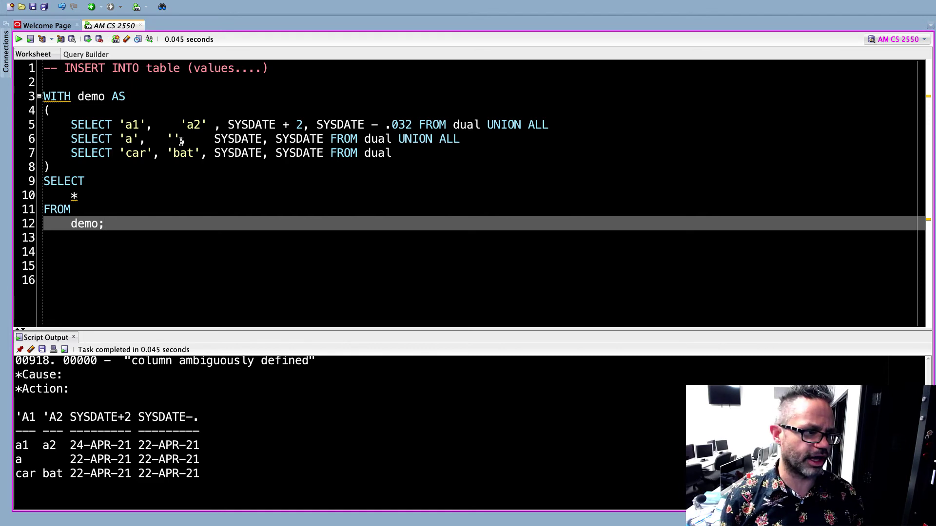
click(168, 152)
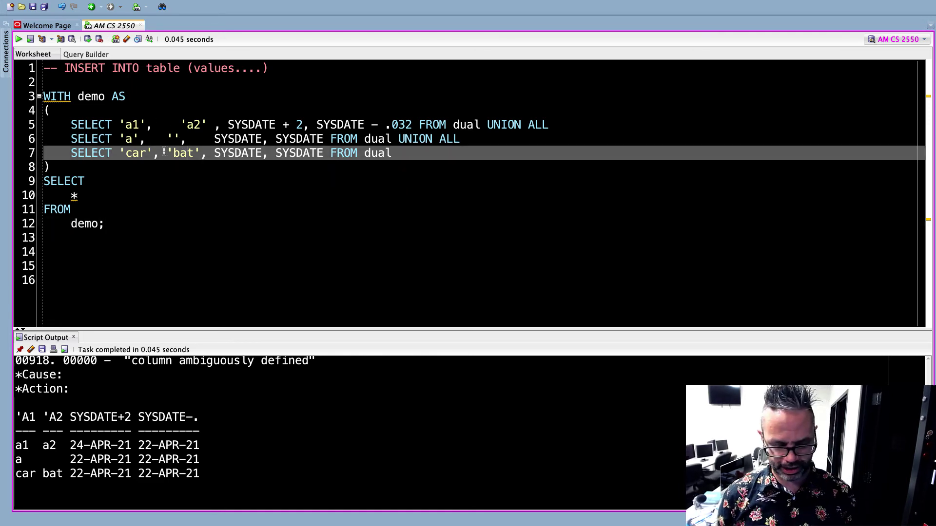
key(ctrl+z)
key(ctrl+z)
key(ctrl+z)
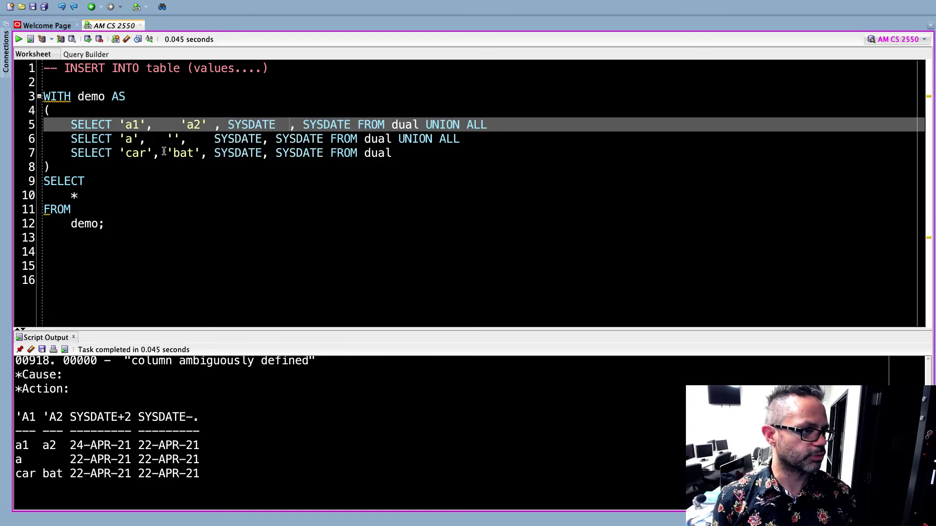
key(ctrl+z)
key(ctrl+z)
key(ctrl+z)
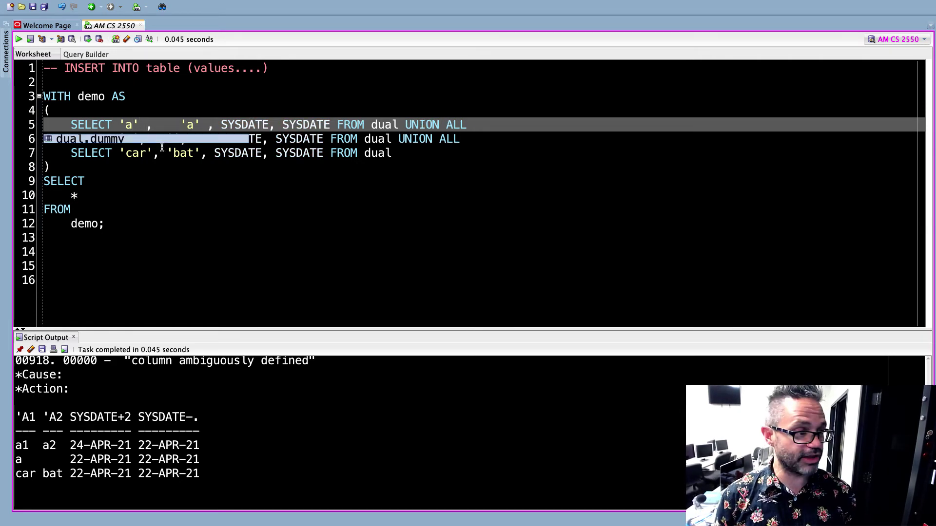
text(AS )
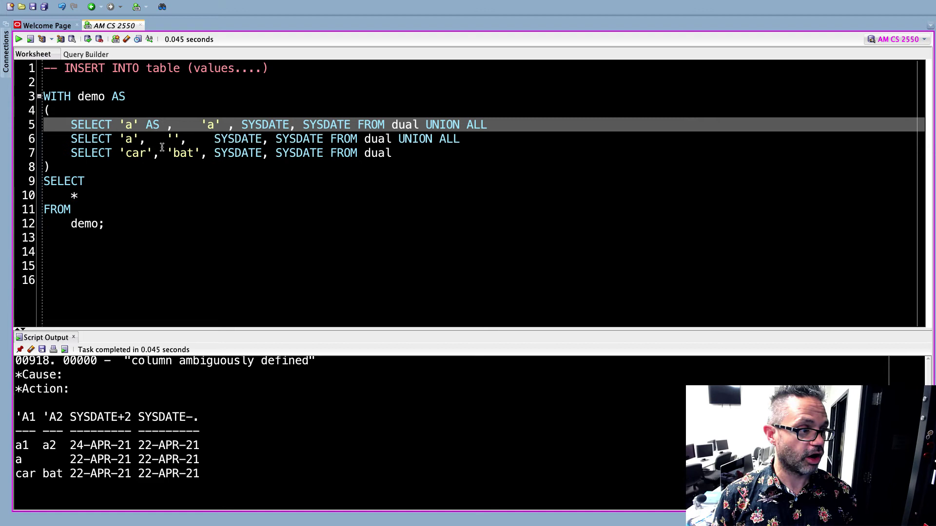
text(FIRST)
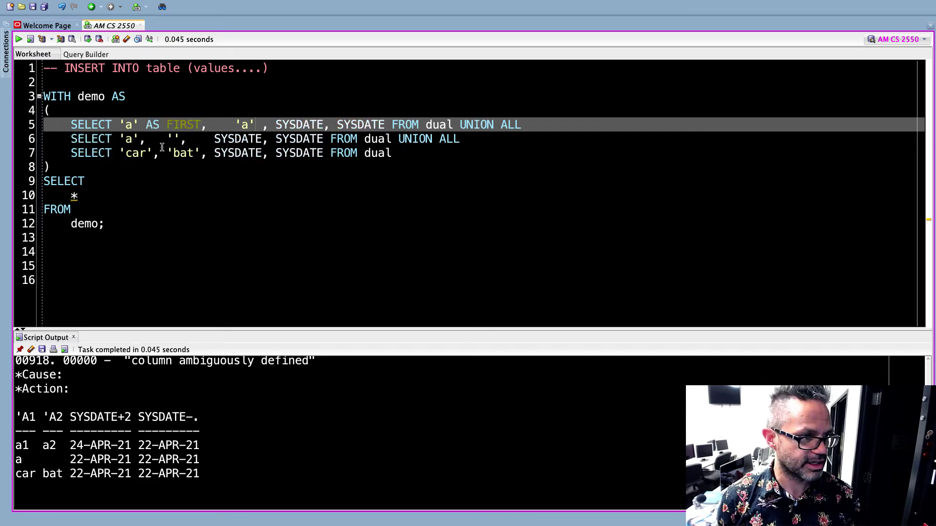
text( AS POT)
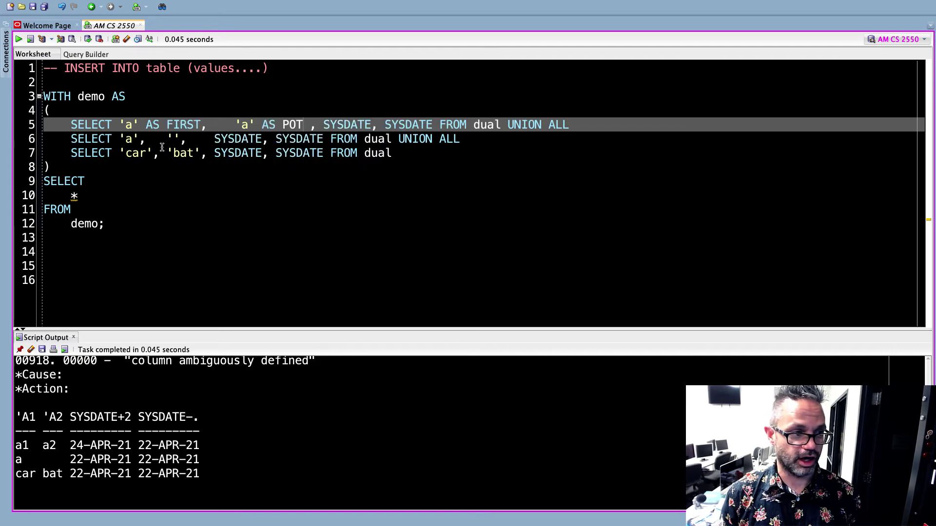
Replace the POT and PTJ aliases on line 5 with FIRST, other, first_date and my_date
key(BackSpace)
key(BackSpace)
key(BackSpace)
text(PTJ)
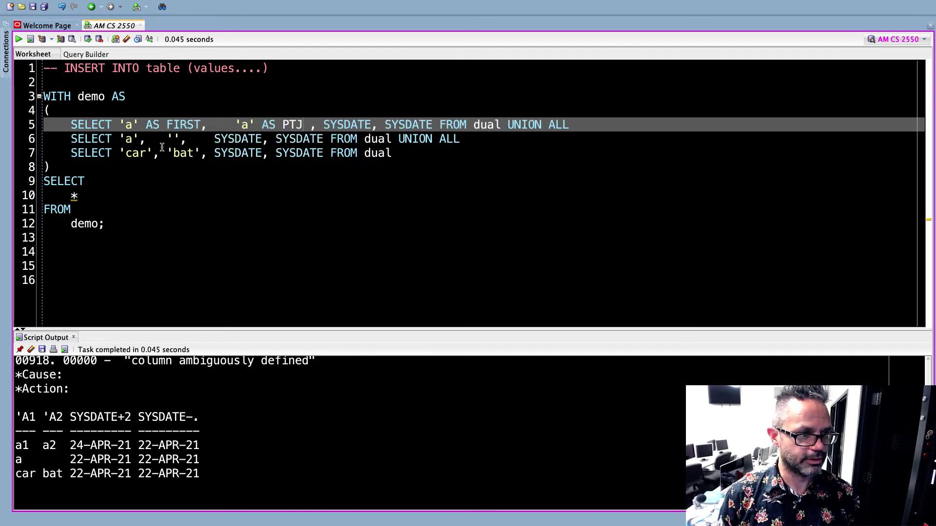
key(BackSpace)
key(BackSpace)
key(BackSpace)
text(o)
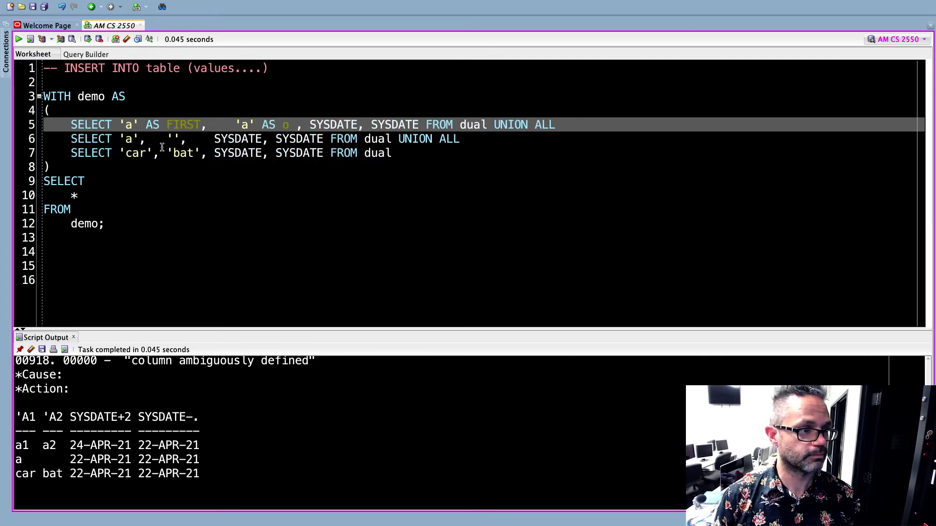
text(ther)
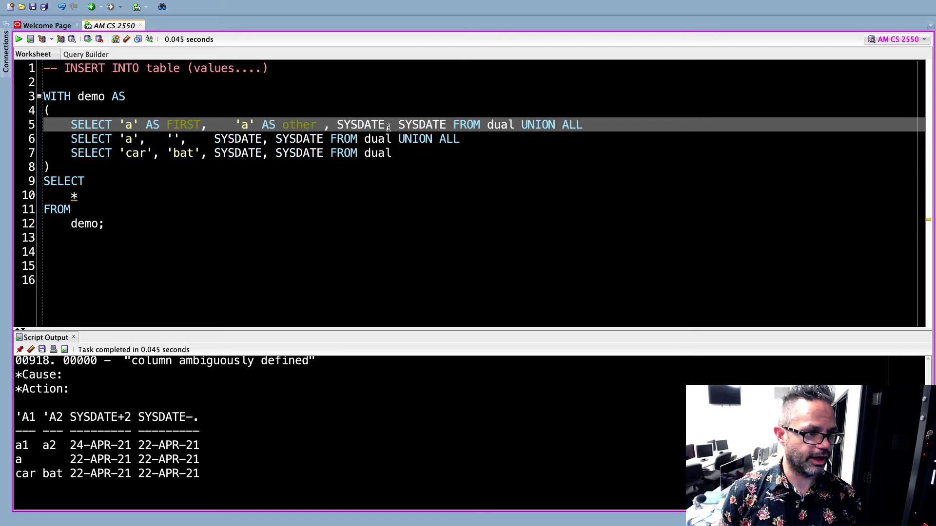
click(388, 126)
text(AS)
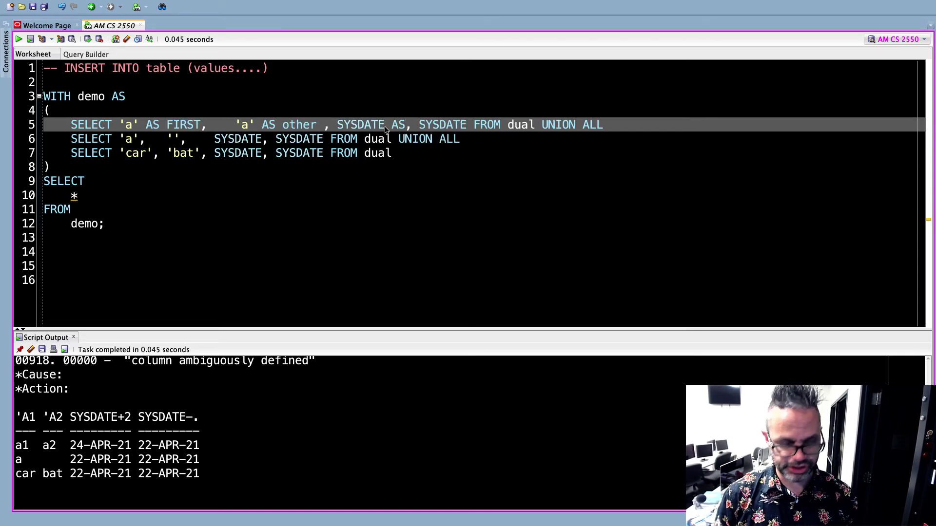
text( first_dat)
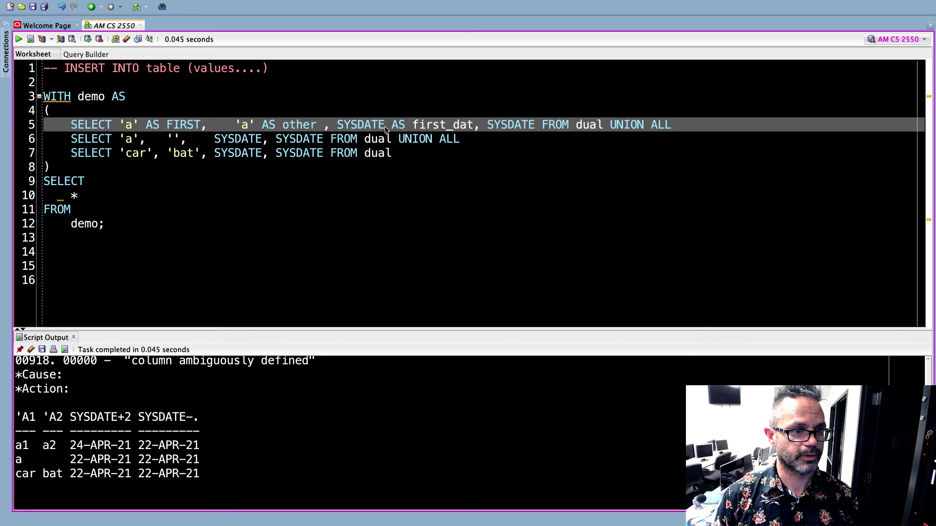
text(e)
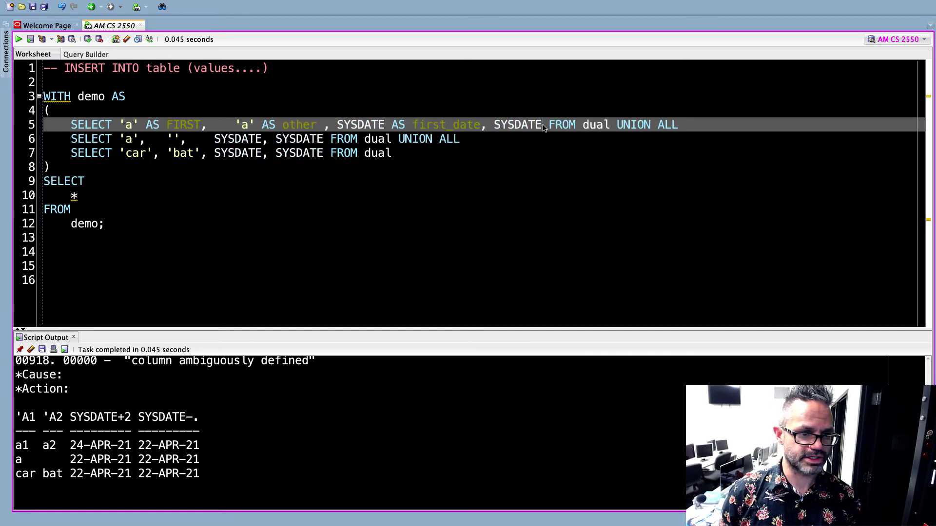
click(544, 128)
text(as m)
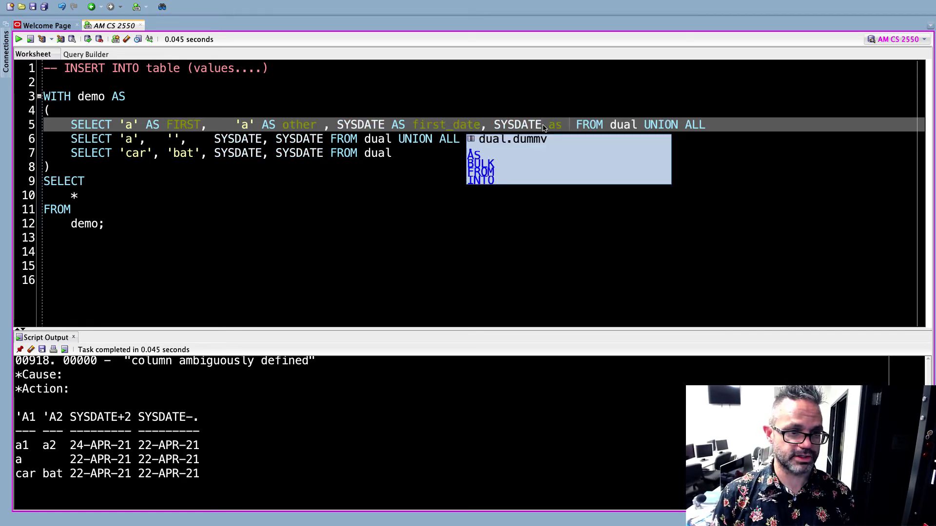
text(y_date)
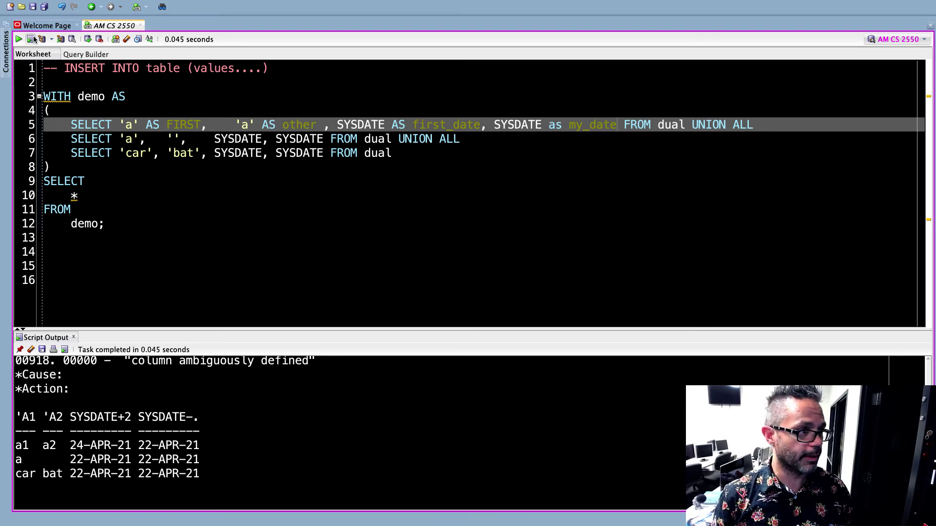
Run the aliased query for FIR, OTH, FIRST_DAT, MY_DATE columns and highlight the ambiguity error text
click(65, 82)
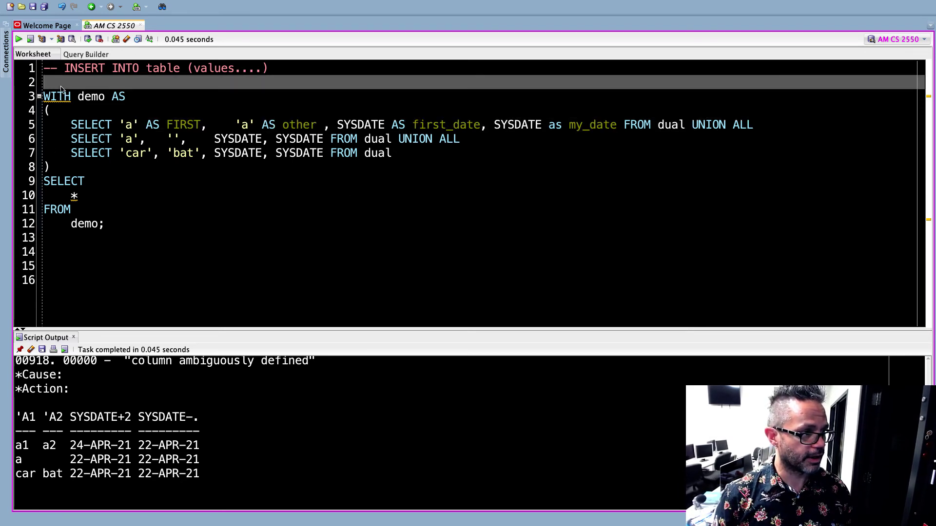
click(31, 40)
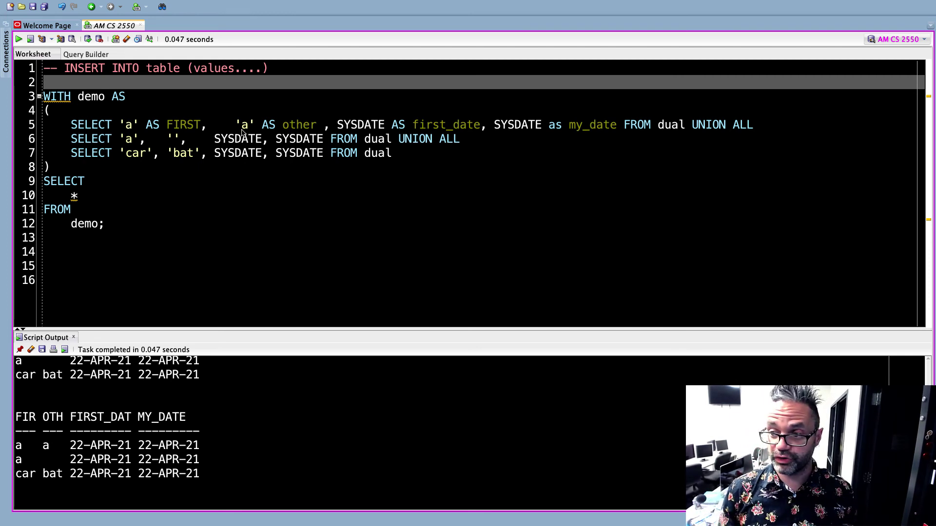
scroll(268, 376, up, 5)
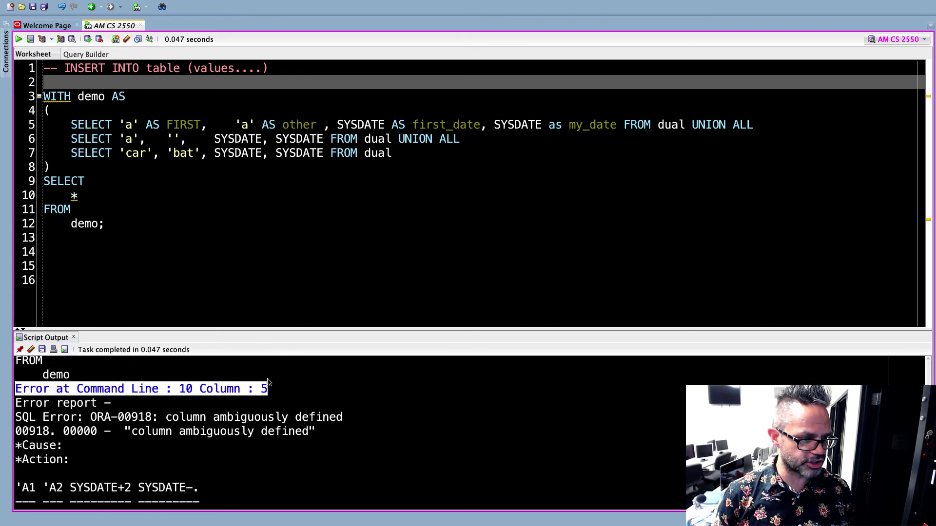
drag(132, 432, 323, 436)
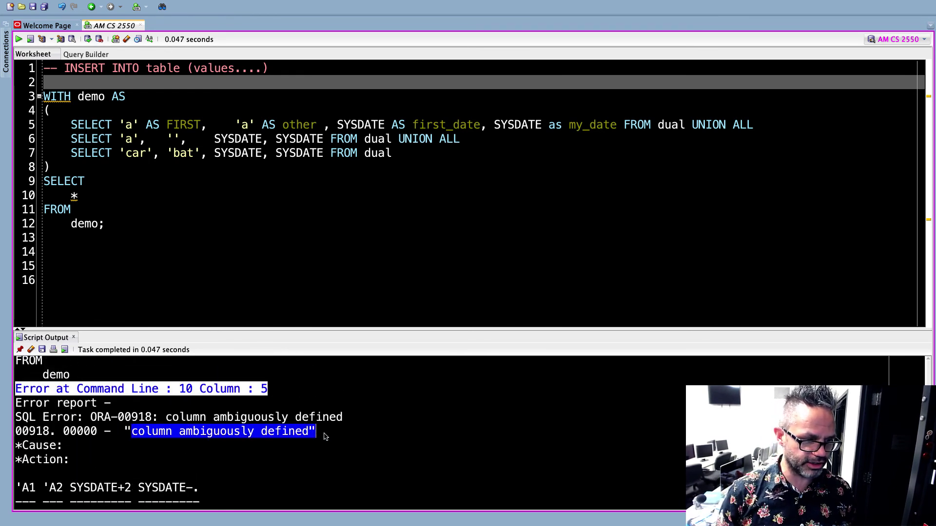